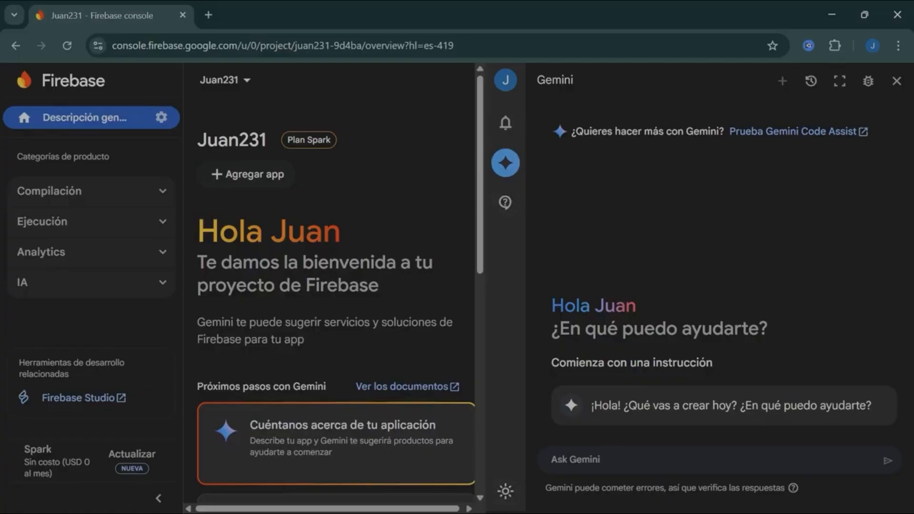
Open the Hosting product page of the Firebase project
scroll(335, 290, down, 7)
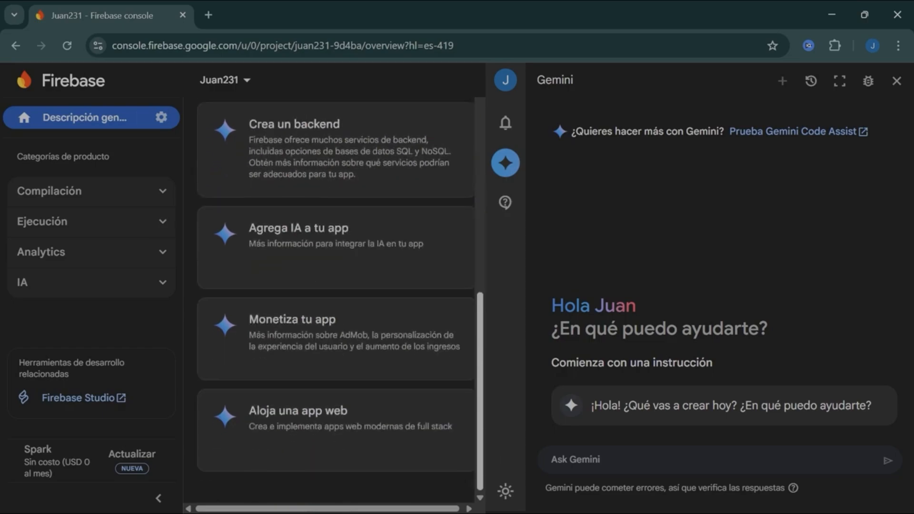
scroll(336, 291, up, 7)
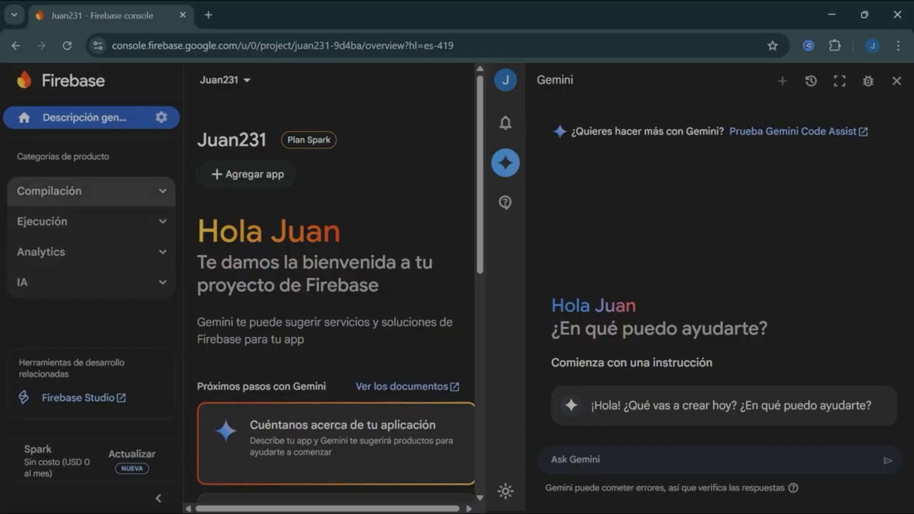
click(90, 191)
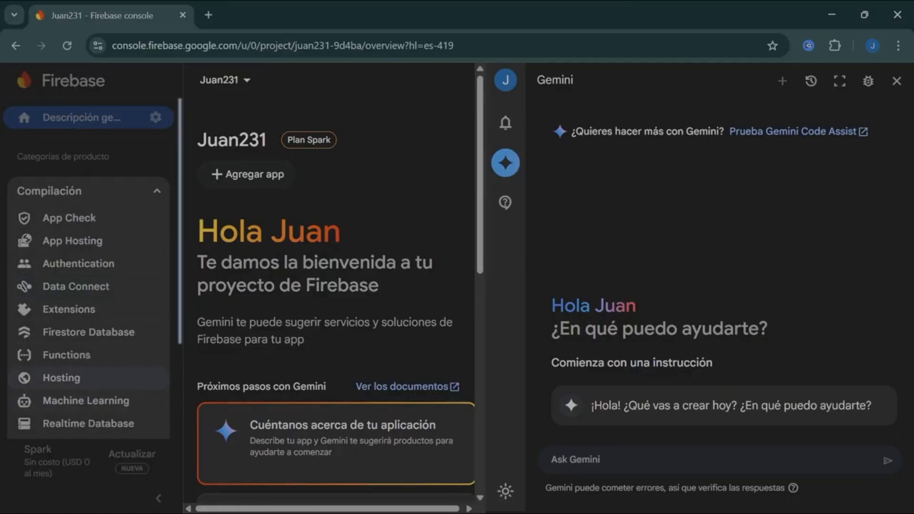
click(61, 377)
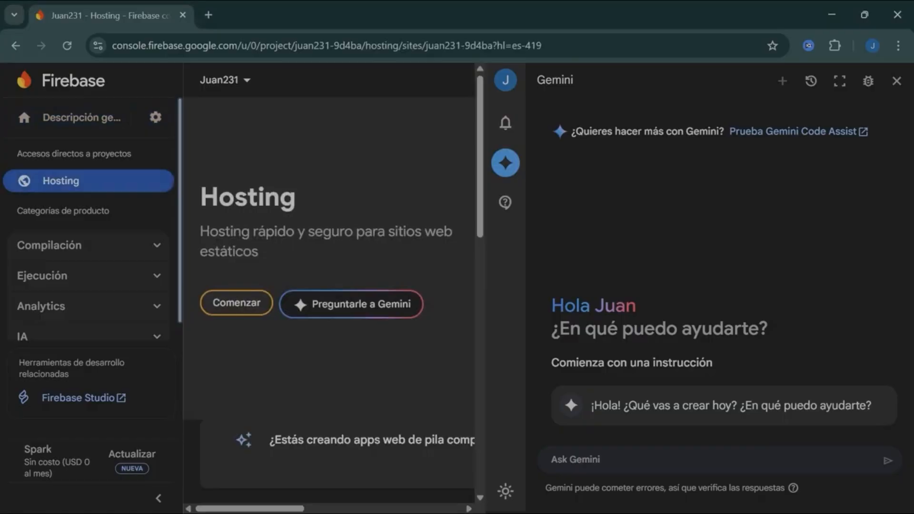
Examine the Hosting page's introduction, learning resources and related developer products
scroll(328, 286, down, 5)
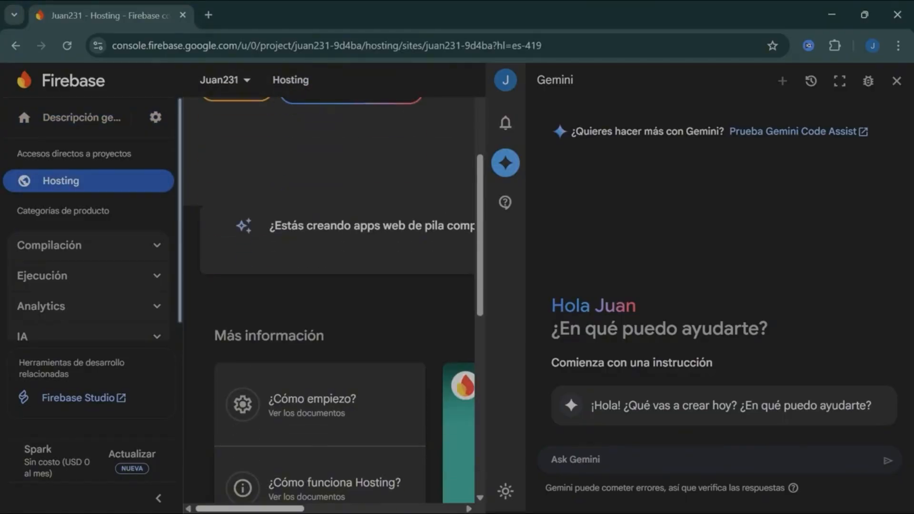
scroll(328, 304, right, 5)
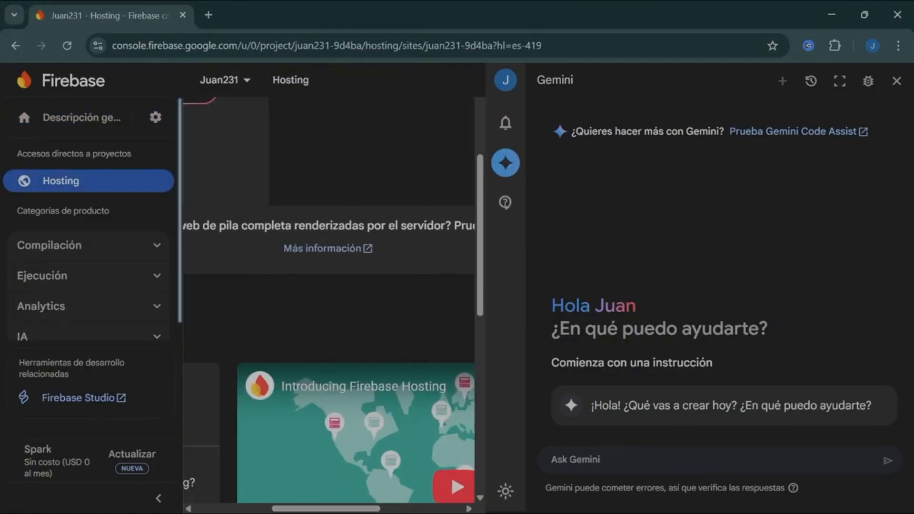
key(ctrl+minus)
key(ctrl+minus)
key(ctrl+minus)
key(ctrl+minus)
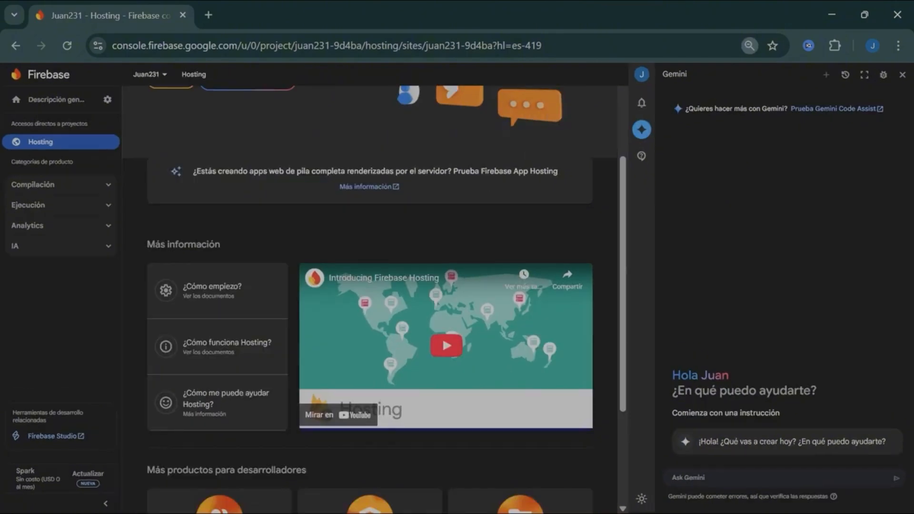
scroll(370, 285, down, 3)
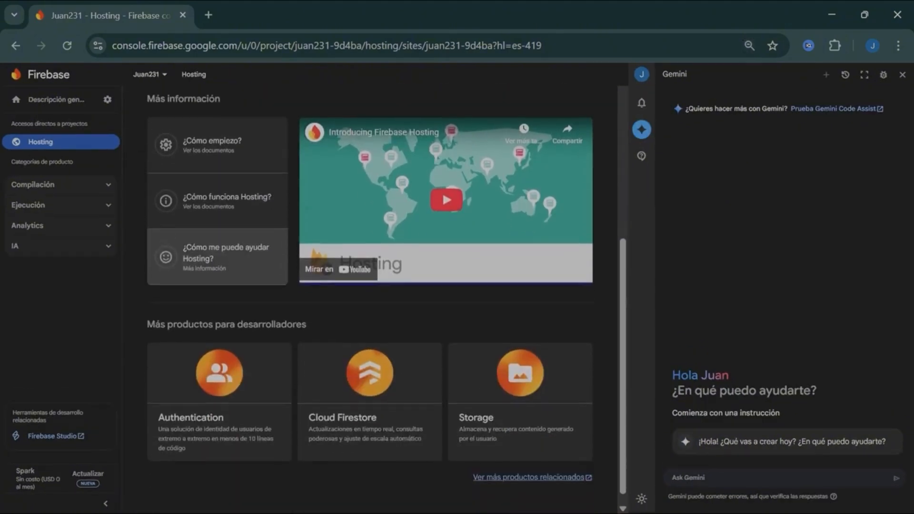
scroll(370, 285, up, 6)
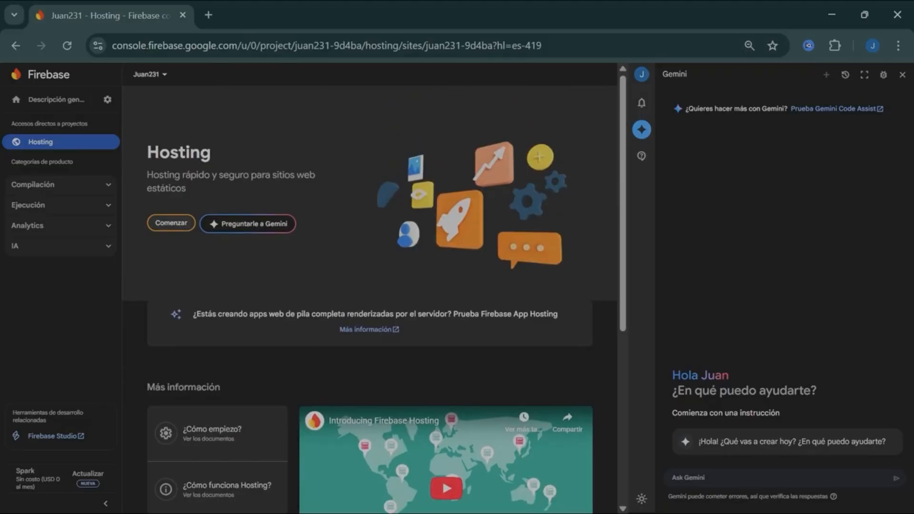
Start the Firebase Hosting setup and go through the CLI, project initialization and deployment instructions to the site management page
click(171, 223)
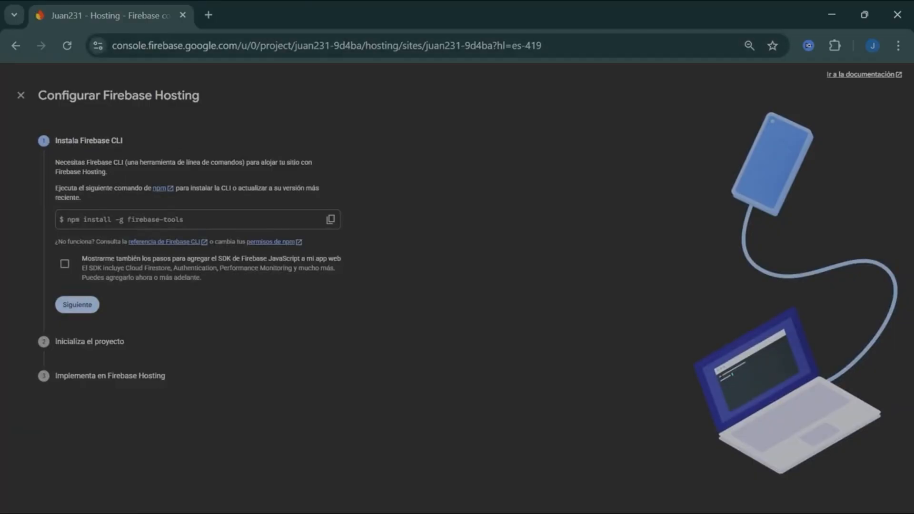
click(77, 304)
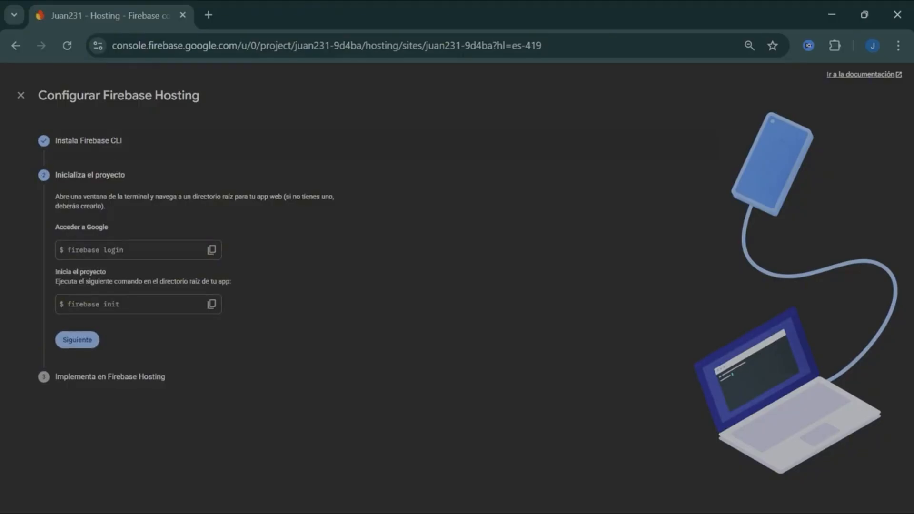
click(77, 339)
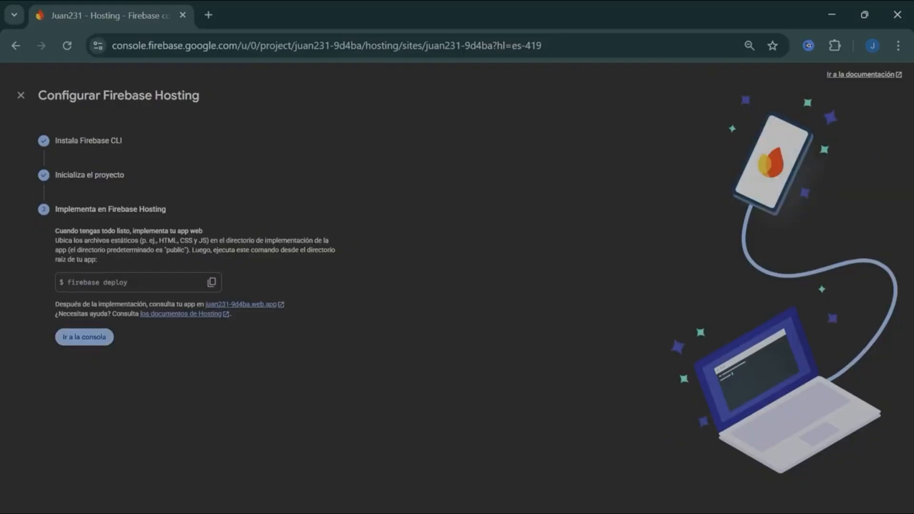
click(78, 337)
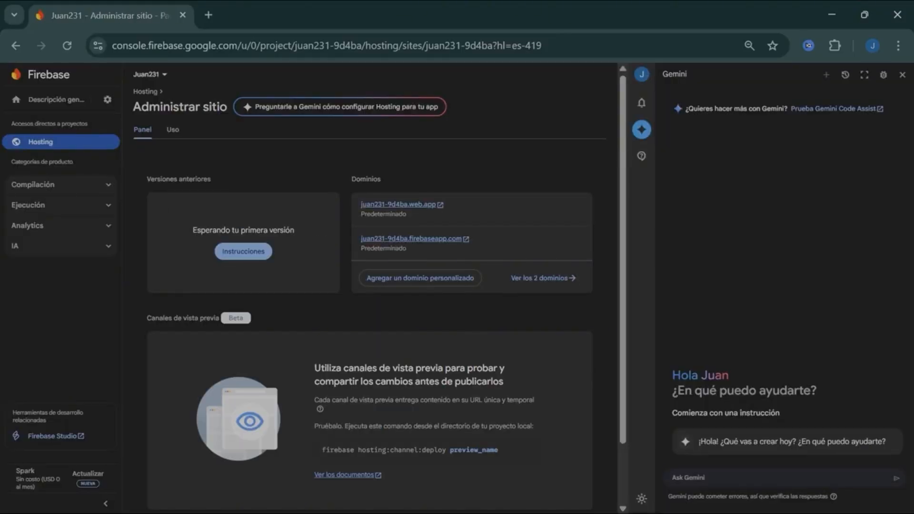
Copy the domain name pruebavideos.shop from the domain portfolio in Hostinger
double_click(366, 180)
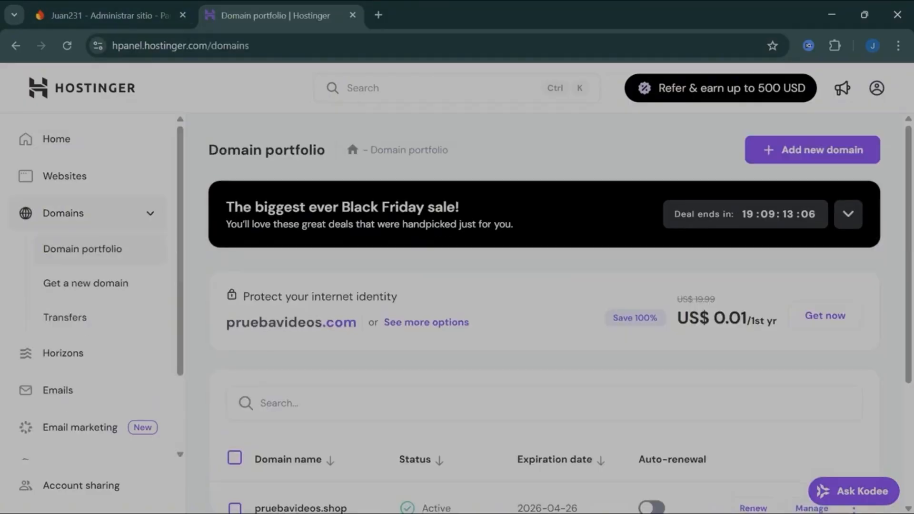
scroll(544, 313, down, 3)
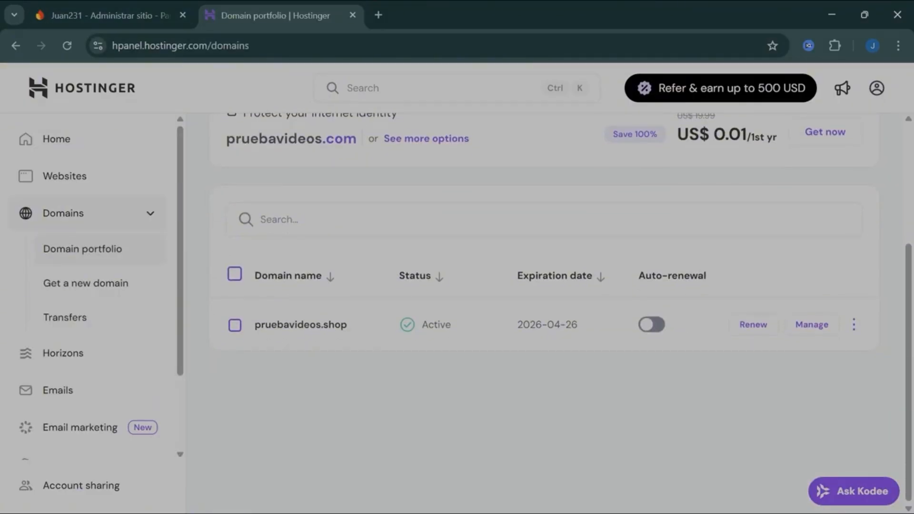
drag(348, 325, 253, 325)
key(ctrl+c)
Switch to Firebase and submit pruebavideos.shop as a custom domain, without redirecting it to an existing website
key(ctrl+Tab)
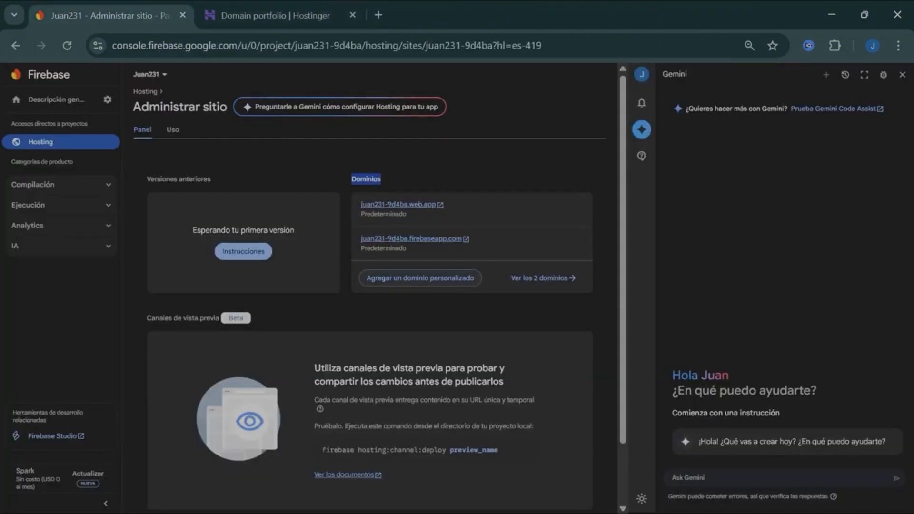
click(420, 278)
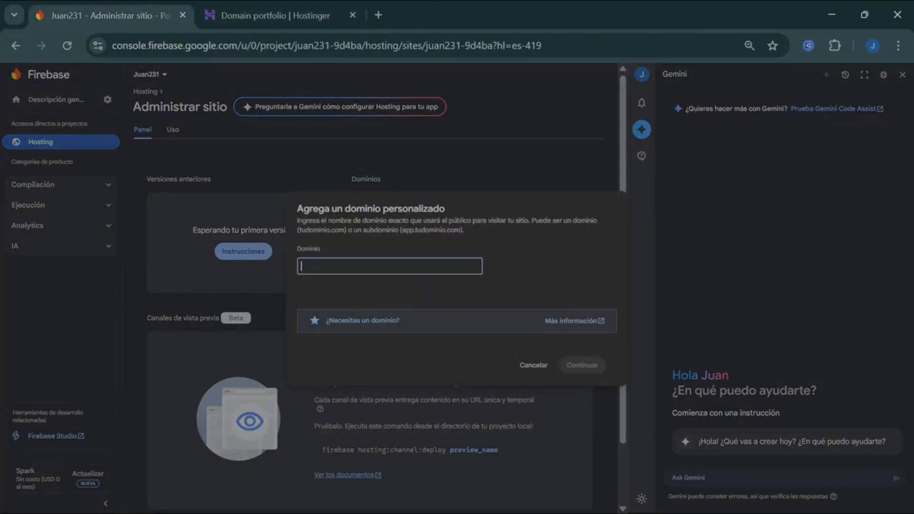
key(ctrl+v)
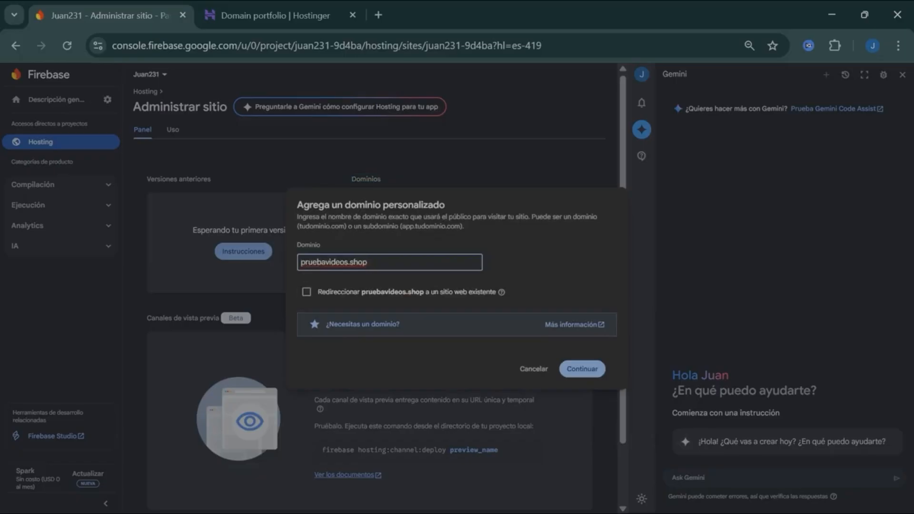
key(ctrl+a)
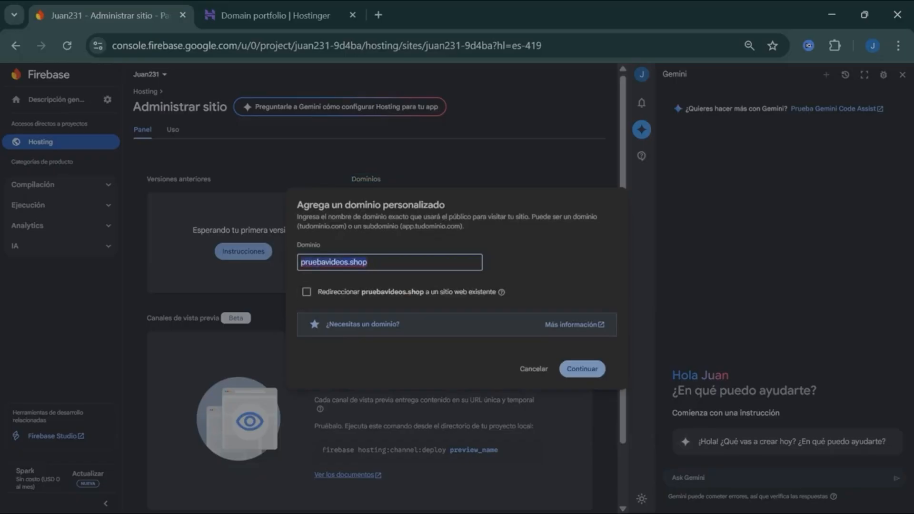
click(367, 262)
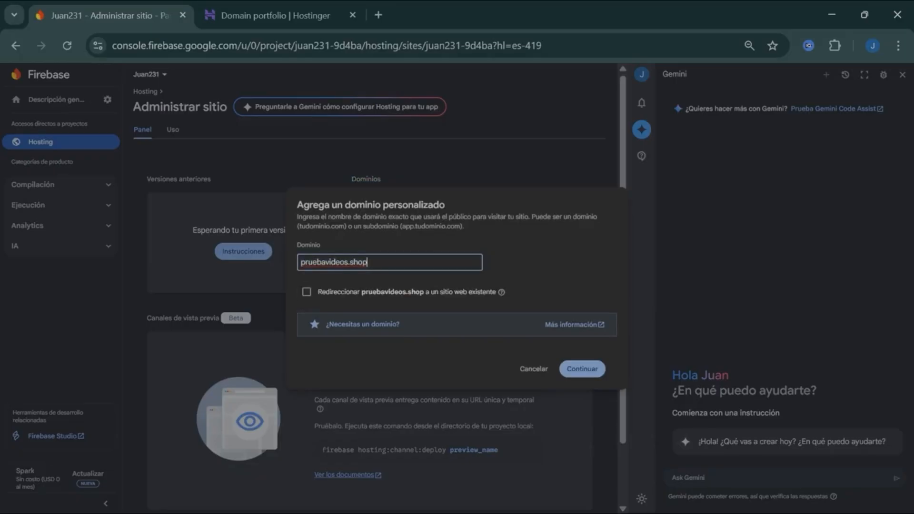
key(Return)
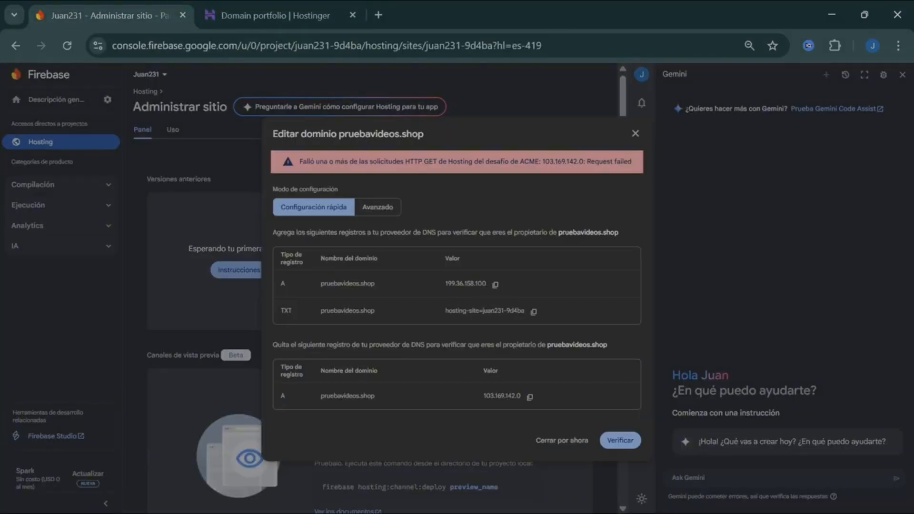
Compare the DNS instructions of the advanced and quick setup modes for pruebavideos.shop
key(ctrl+plus)
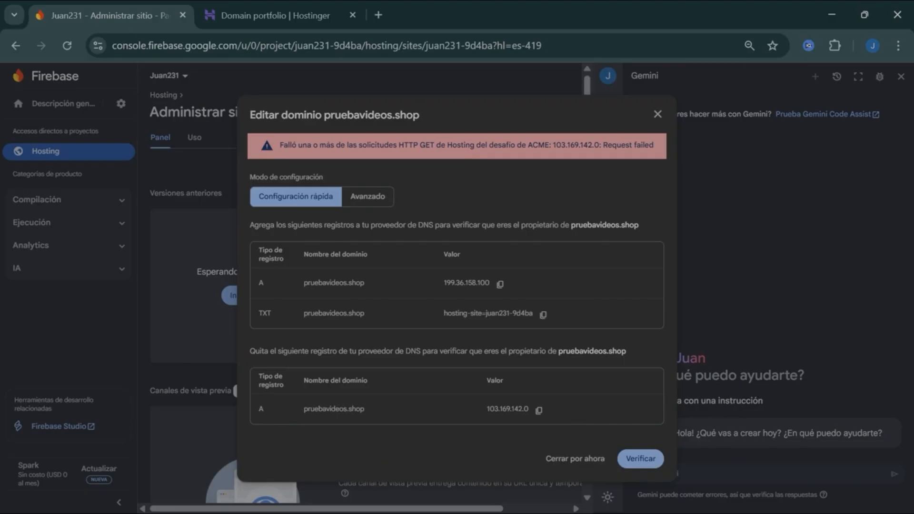
click(368, 196)
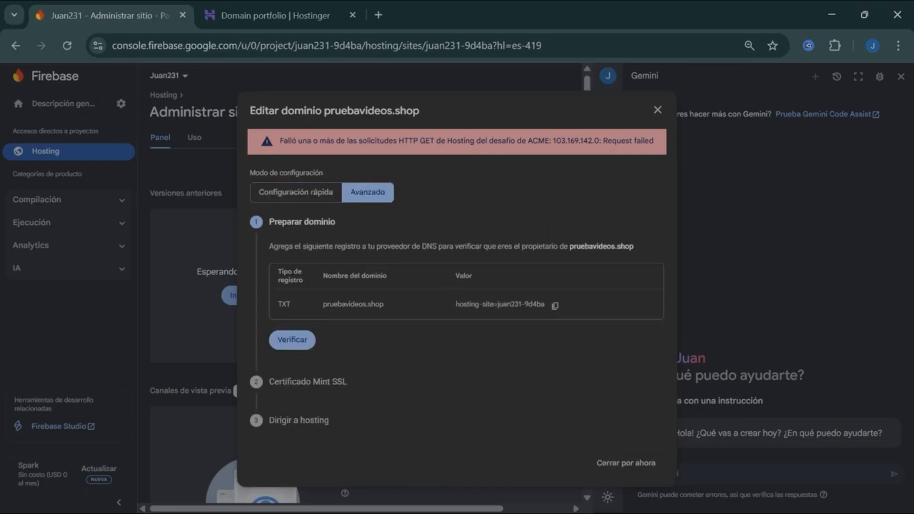
click(296, 192)
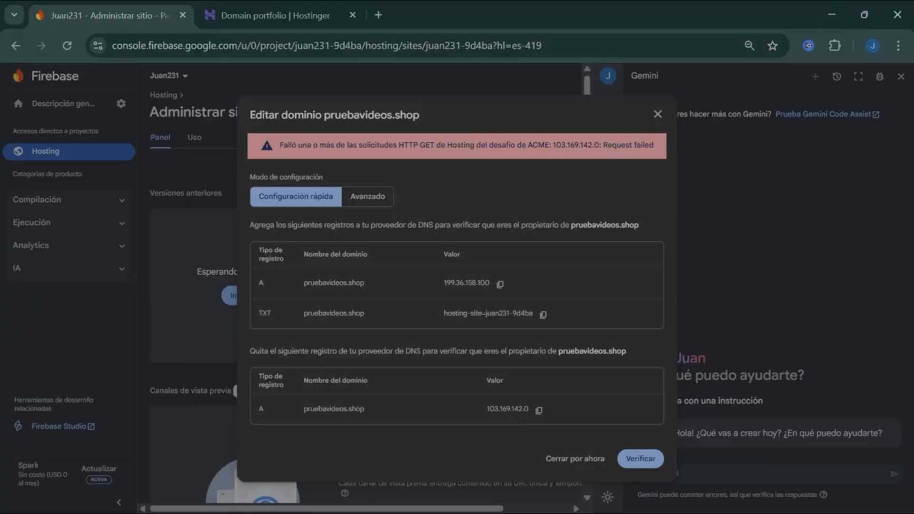
Switch to Hostinger, open the DNS / Nameservers settings of pruebavideos.shop and review its existing DNS records
click(275, 15)
click(300, 325)
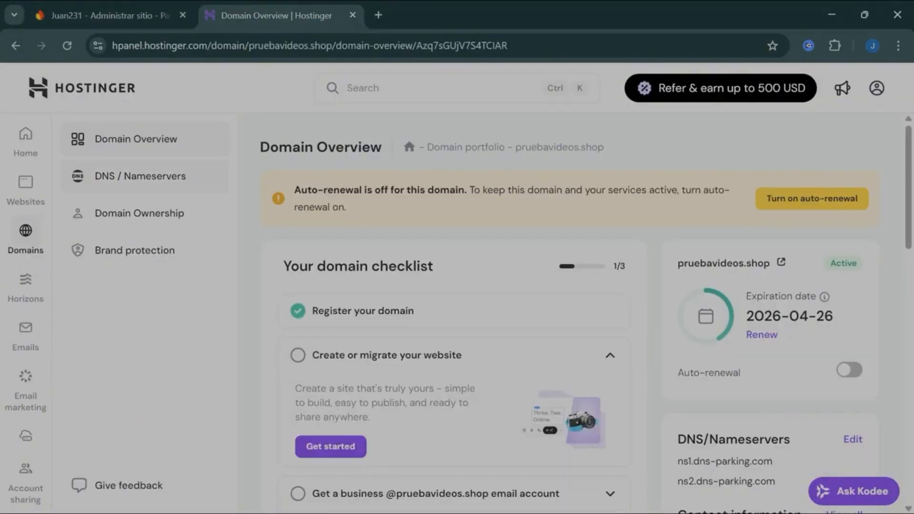
click(140, 177)
scroll(570, 308, down, 15)
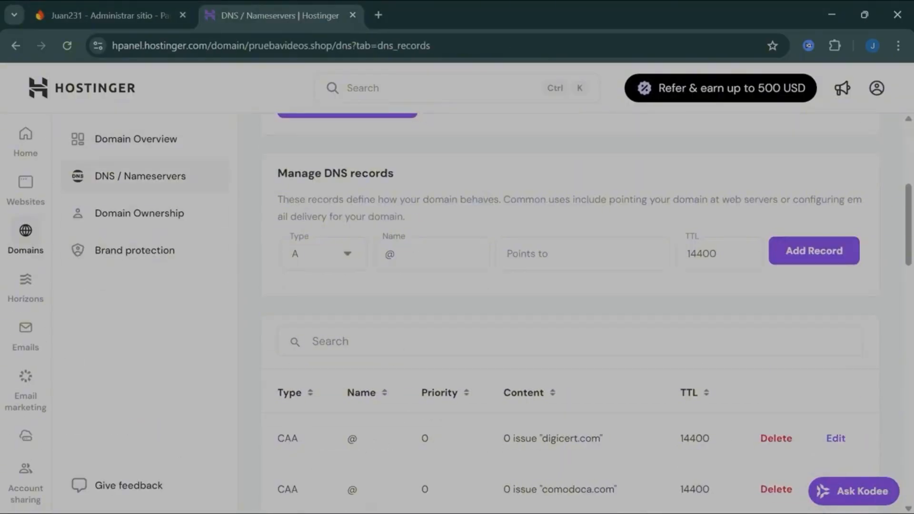
scroll(569, 308, down, 10)
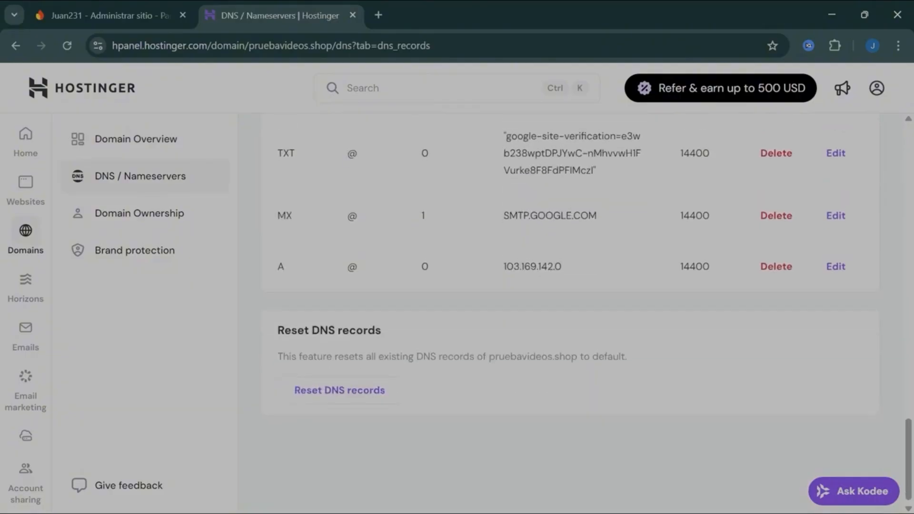
scroll(570, 308, up, 7)
scroll(569, 360, up, 12)
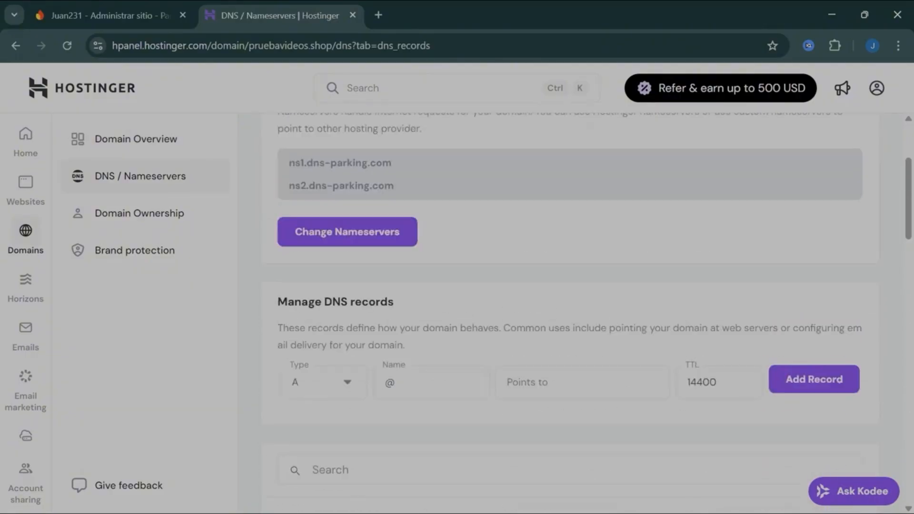
scroll(570, 307, up, 1)
scroll(570, 307, down, 2)
Copy the A record value 199.36.158.100 from Firebase and enter it in Hostinger as the target of a new A record for @
key(ctrl+Tab)
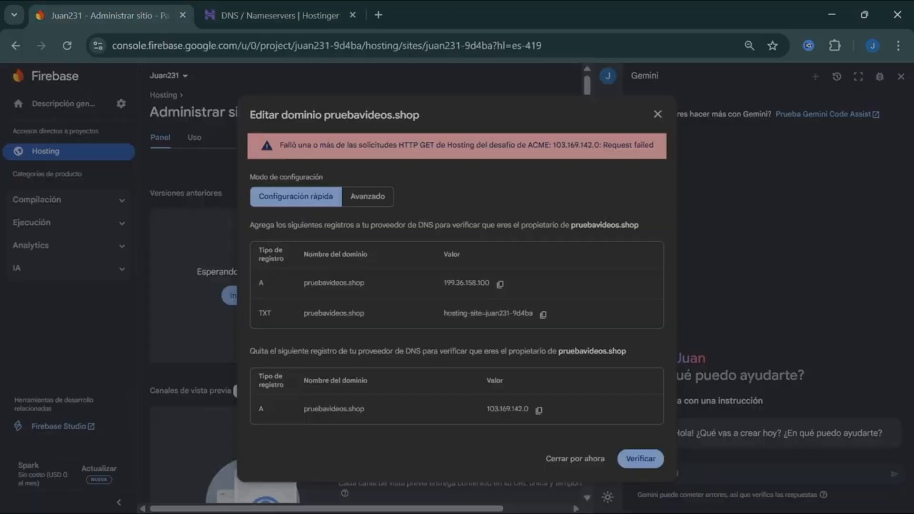
click(500, 284)
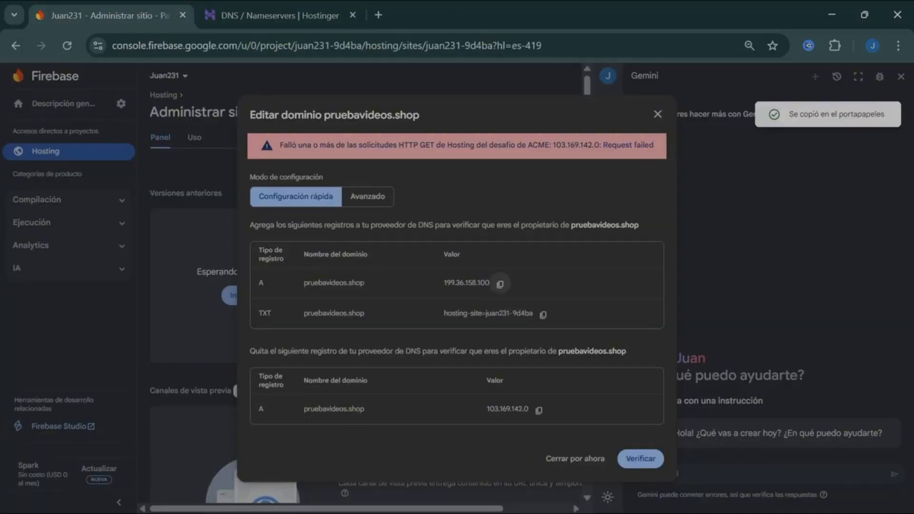
key(ctrl+Tab)
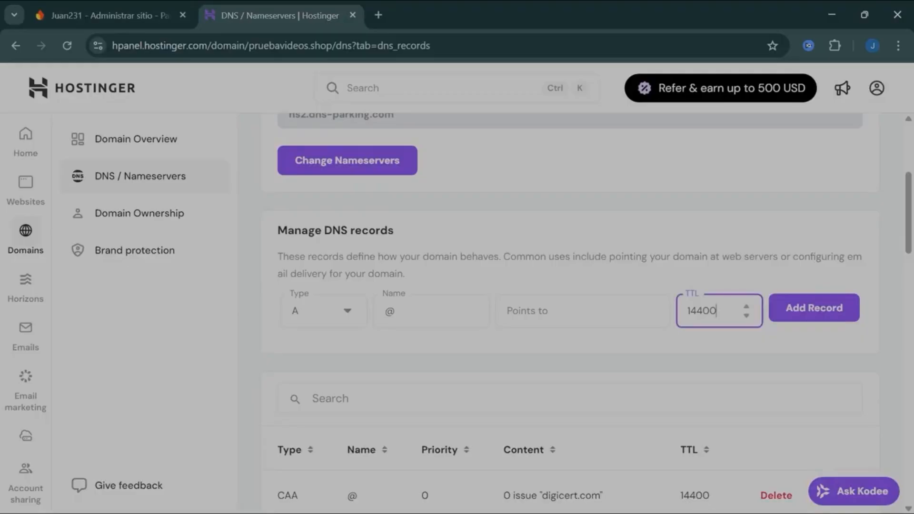
double_click(701, 311)
click(582, 311)
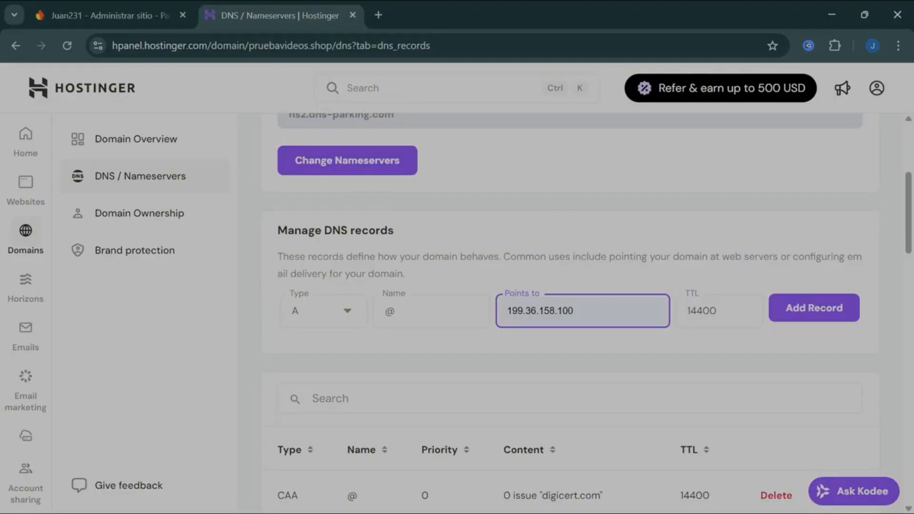
click(548, 343)
click(590, 341)
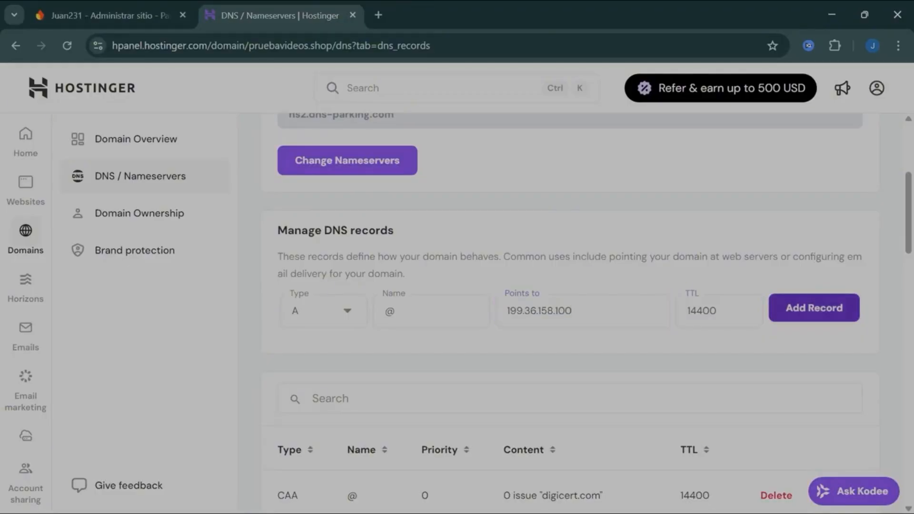
click(115, 15)
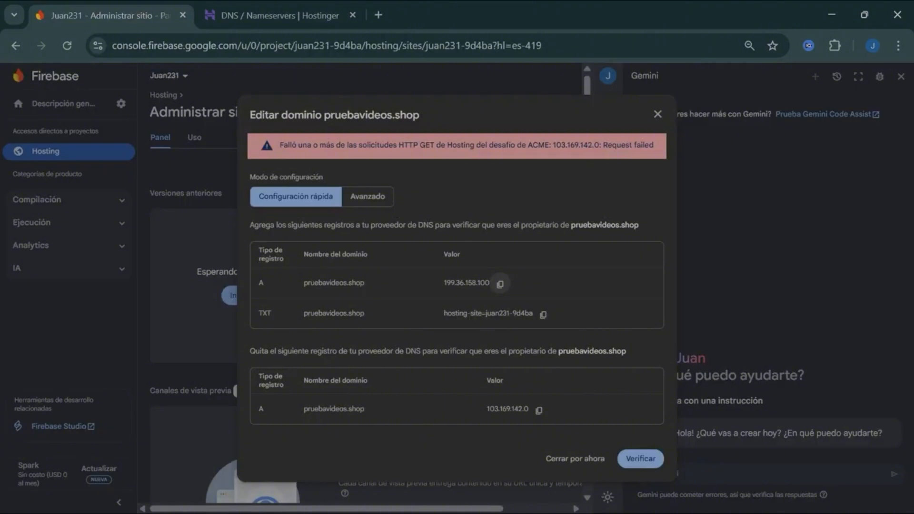
click(280, 15)
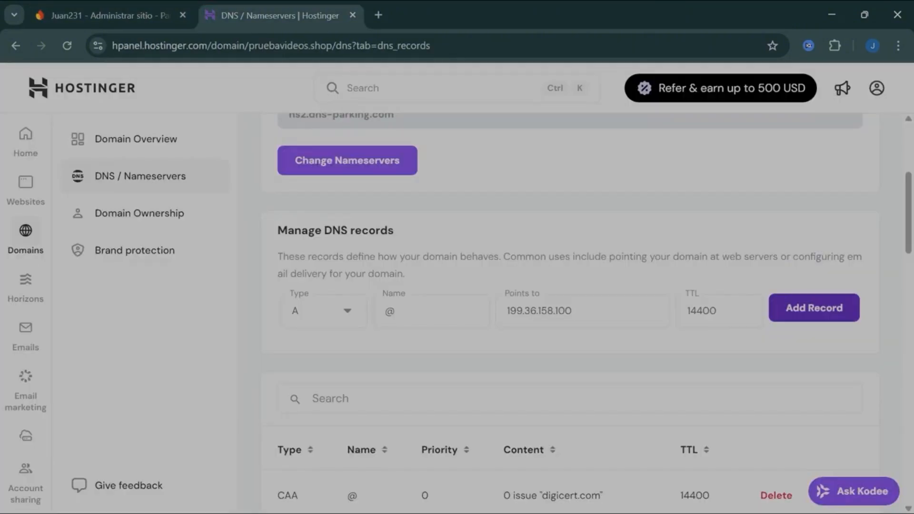
Add the A record for @ pointing to 199.36.158.100, confirm it as an additional A record, and check the DNS record list
click(814, 307)
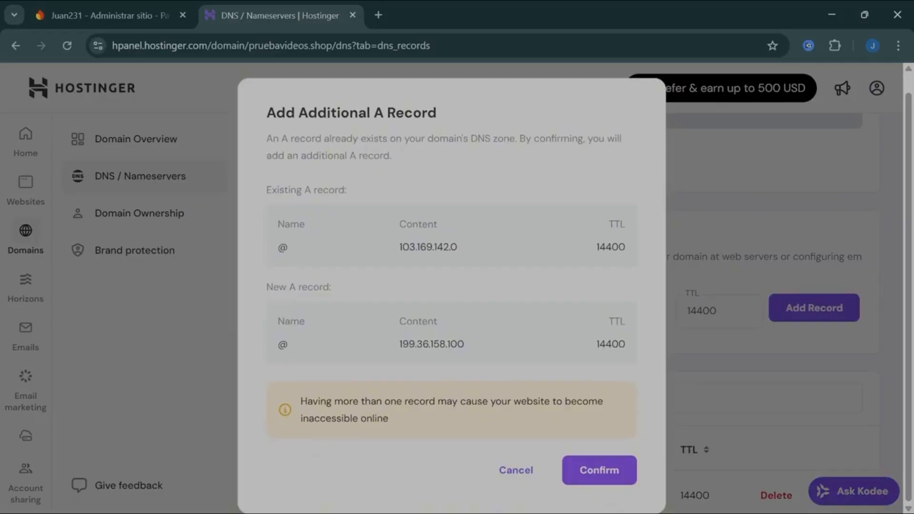
drag(399, 247, 457, 246)
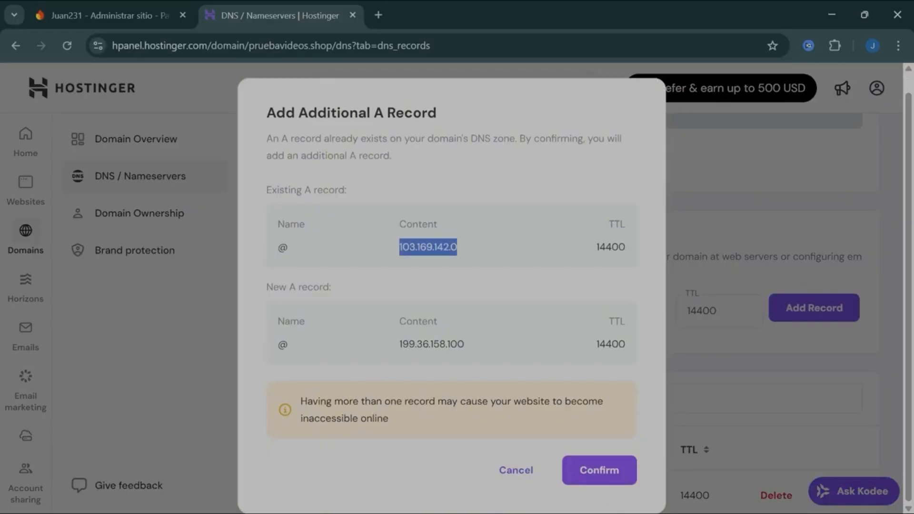
click(461, 249)
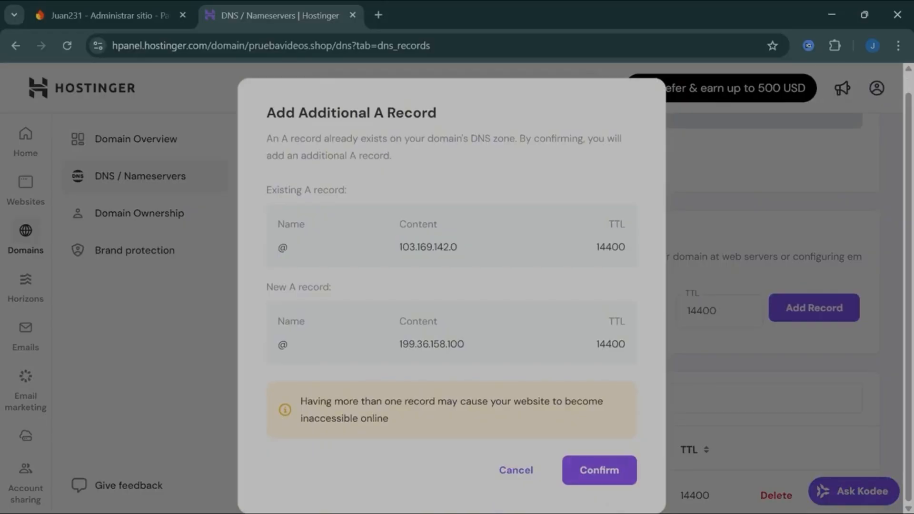
click(600, 470)
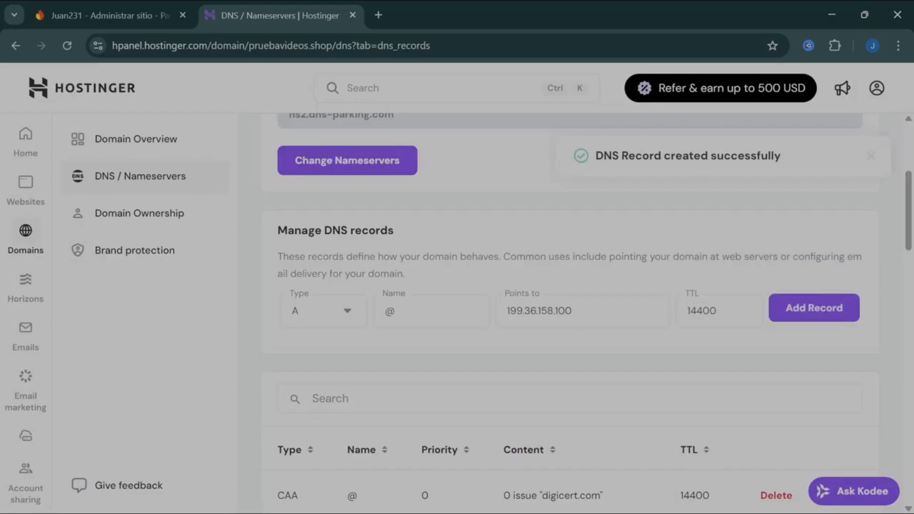
scroll(571, 333, down, 15)
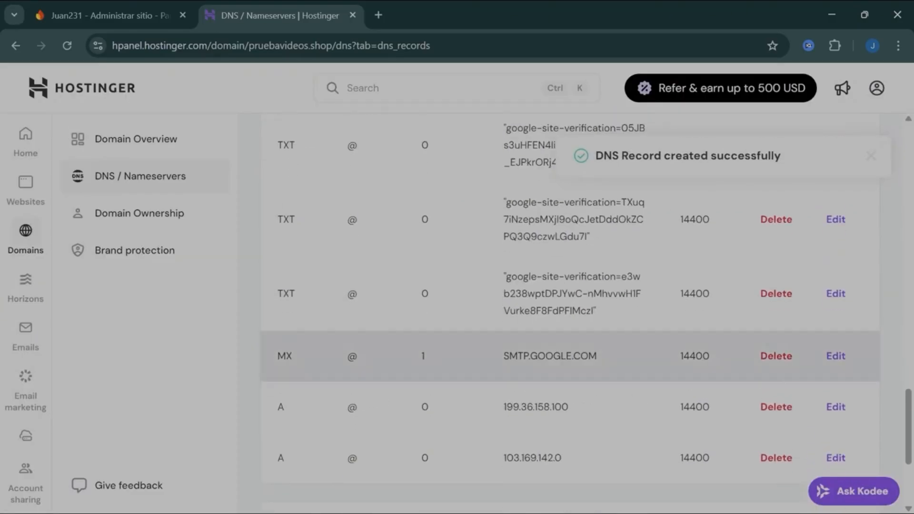
scroll(571, 356, up, 15)
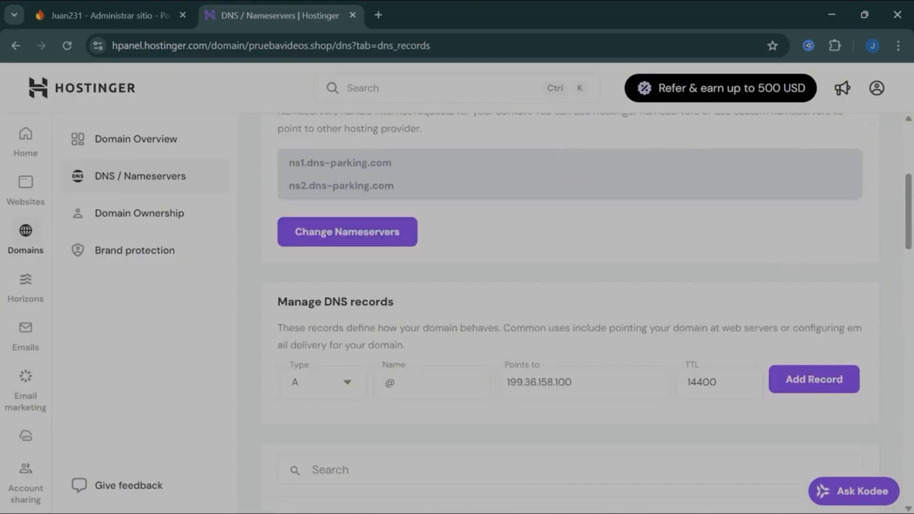
Check the second record type required by Firebase and set the new Hostinger DNS record's type to TXT
click(110, 15)
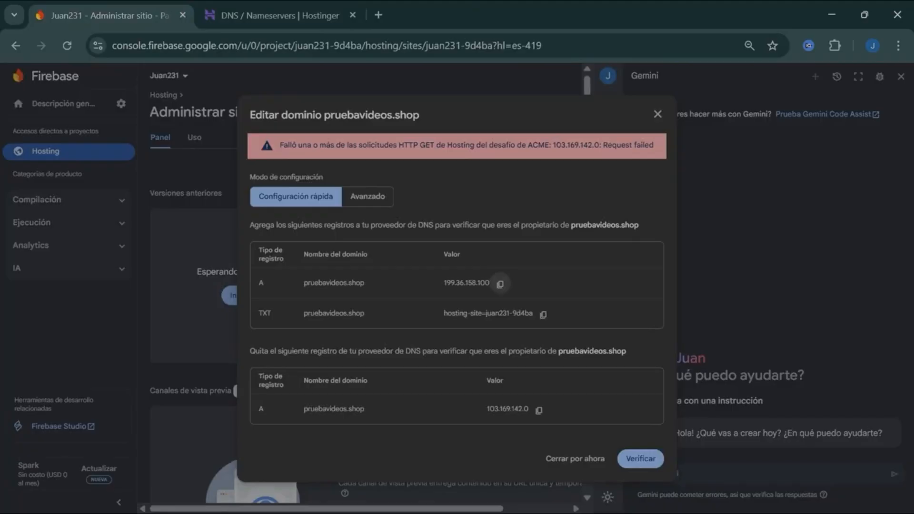
click(280, 15)
click(320, 382)
click(300, 420)
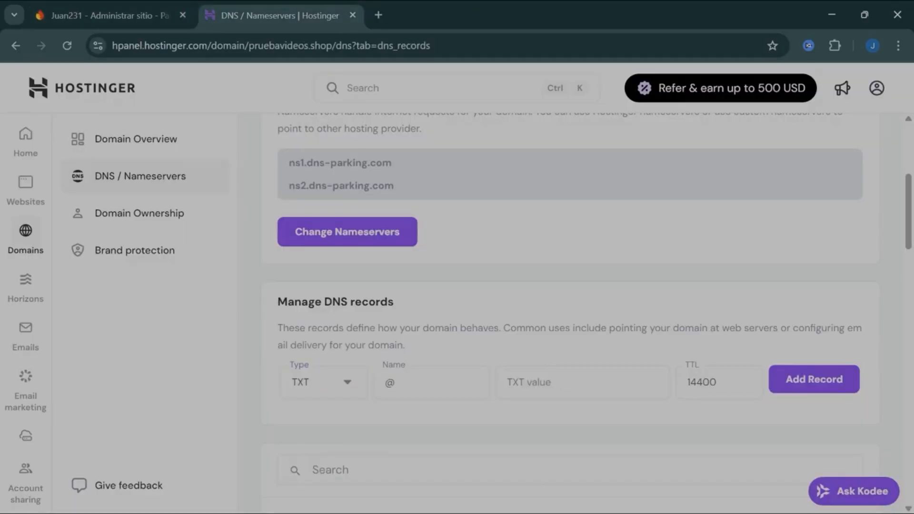
click(110, 15)
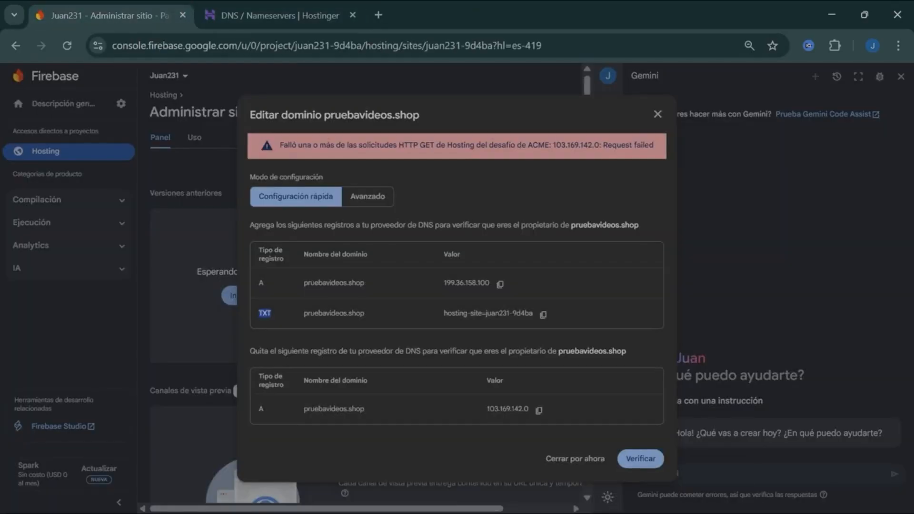
click(279, 15)
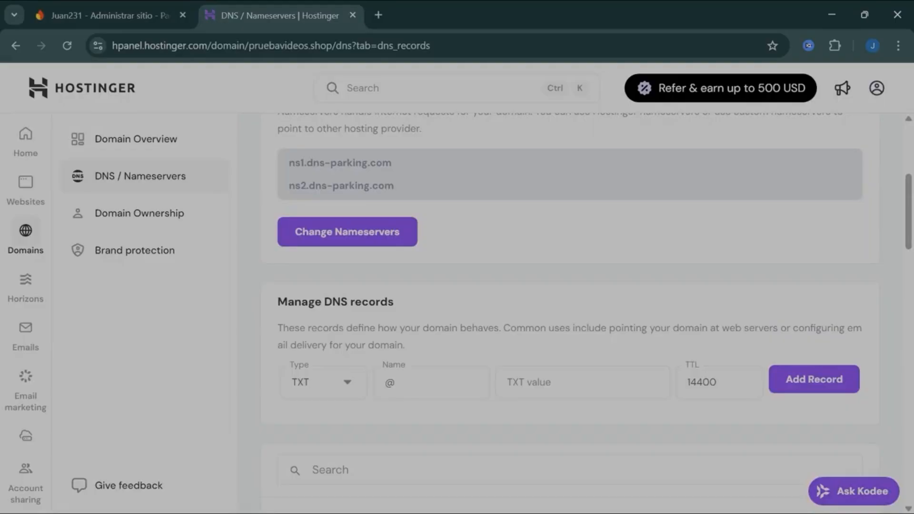
click(109, 15)
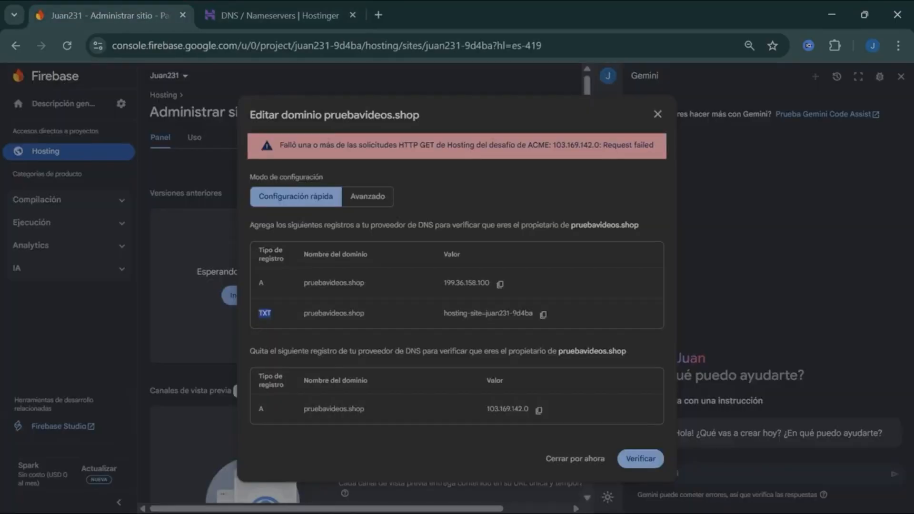
Copy the hosting-site TXT value from Firebase and add it in Hostinger as a TXT record for @ with TTL 14400
triple_click(498, 313)
key(ctrl+c)
click(279, 15)
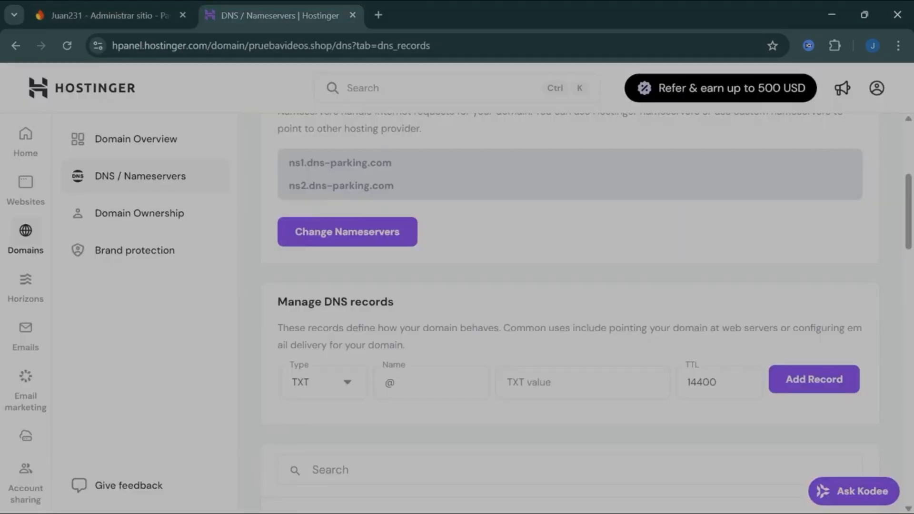
click(582, 382)
key(ctrl+v)
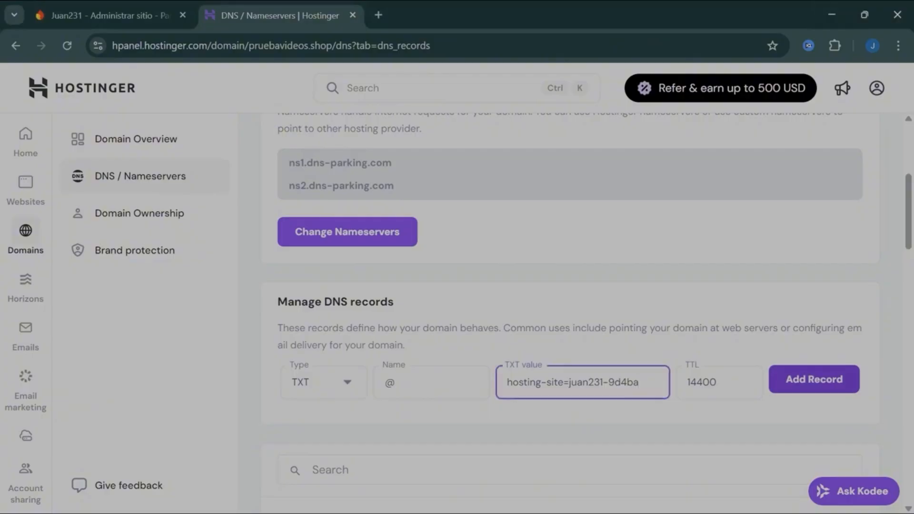
click(812, 379)
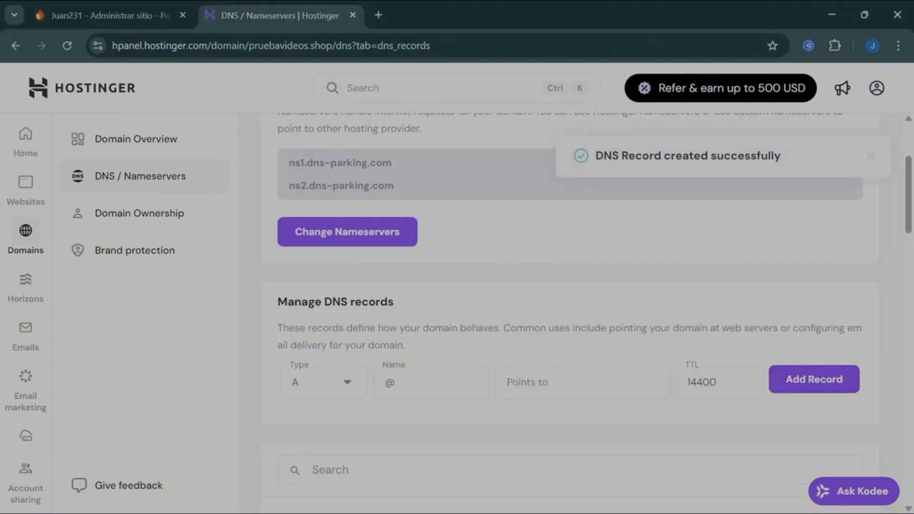
scroll(570, 315, down, 2)
scroll(570, 290, down, 4)
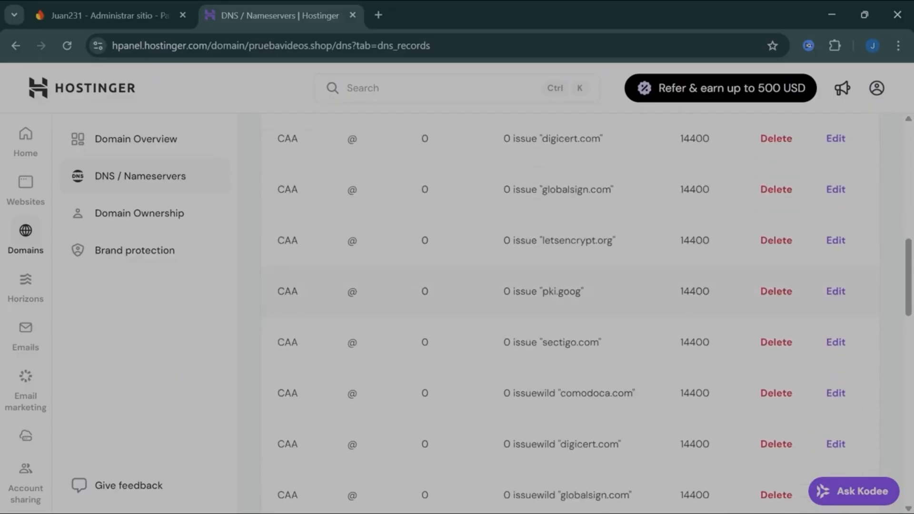
Copy pruebavideos.shop from Hostinger's domain portfolio and load the site in a new browser tab to test it
click(109, 15)
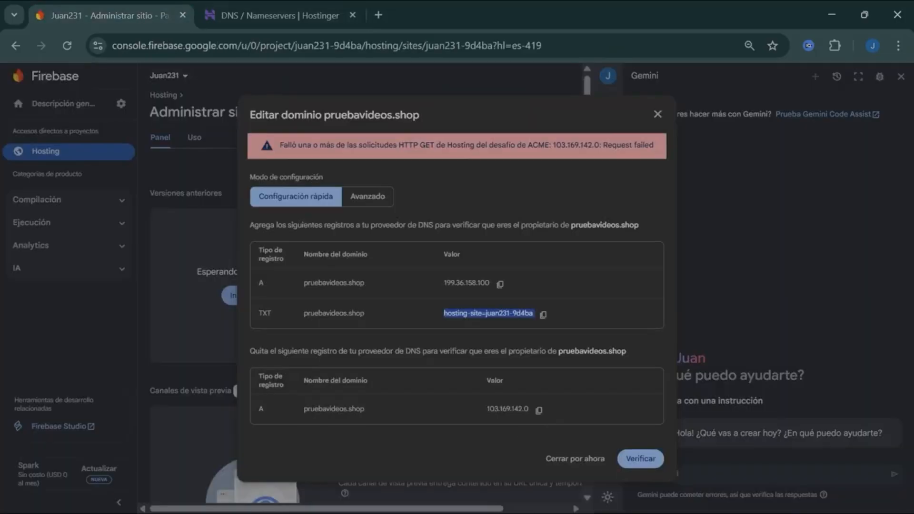
click(276, 16)
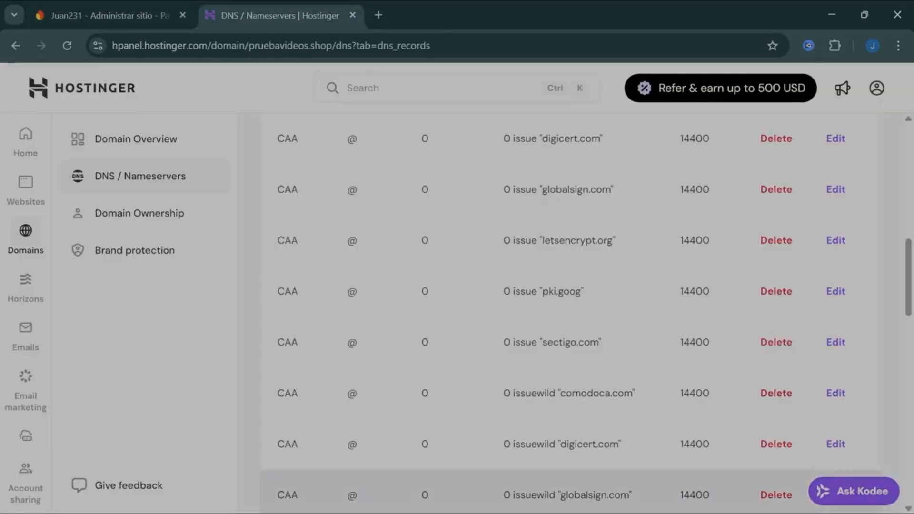
scroll(570, 314, up, 3)
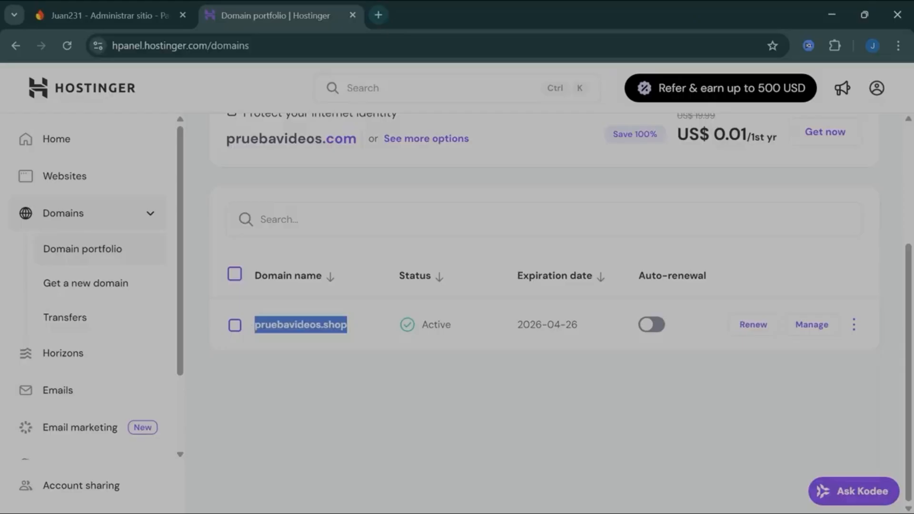
key(ctrl+c)
key(ctrl+t)
key(ctrl+v)
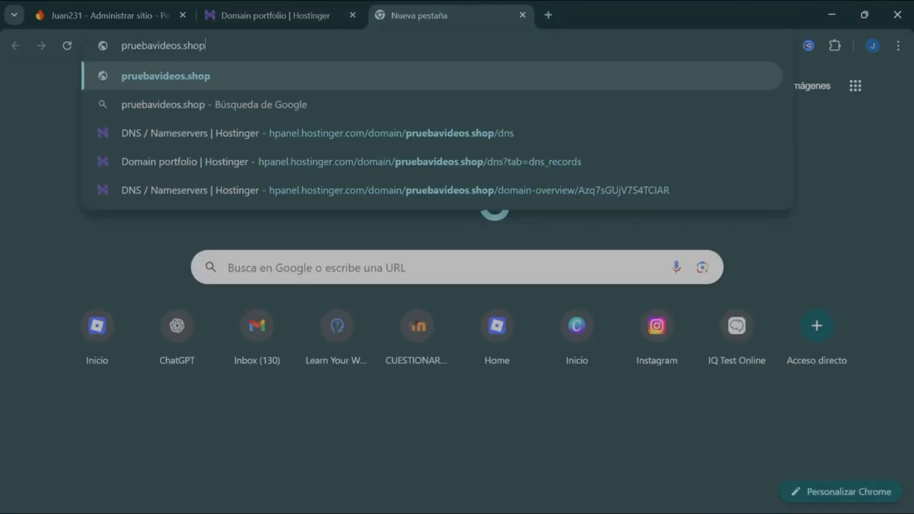
key(Return)
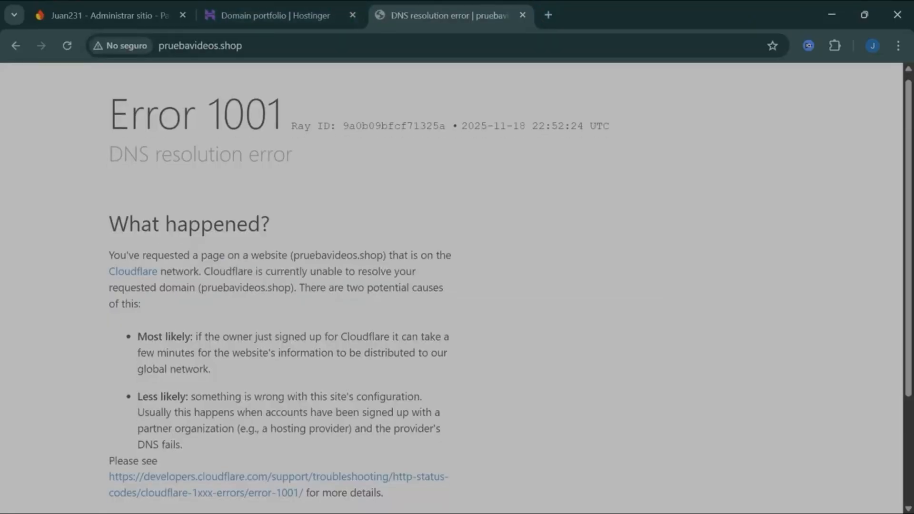
scroll(451, 288, down, 4)
Switch to Firebase and request verification of the DNS records for pruebavideos.shop
click(109, 15)
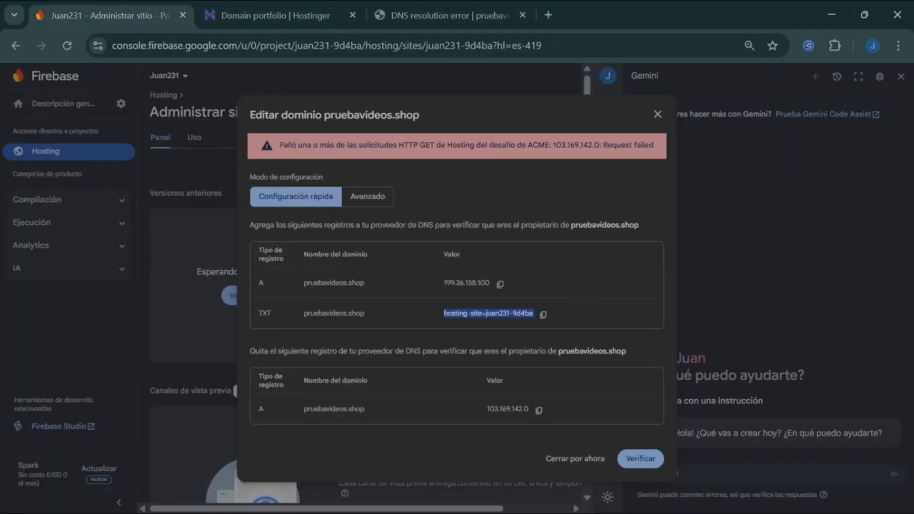
click(641, 459)
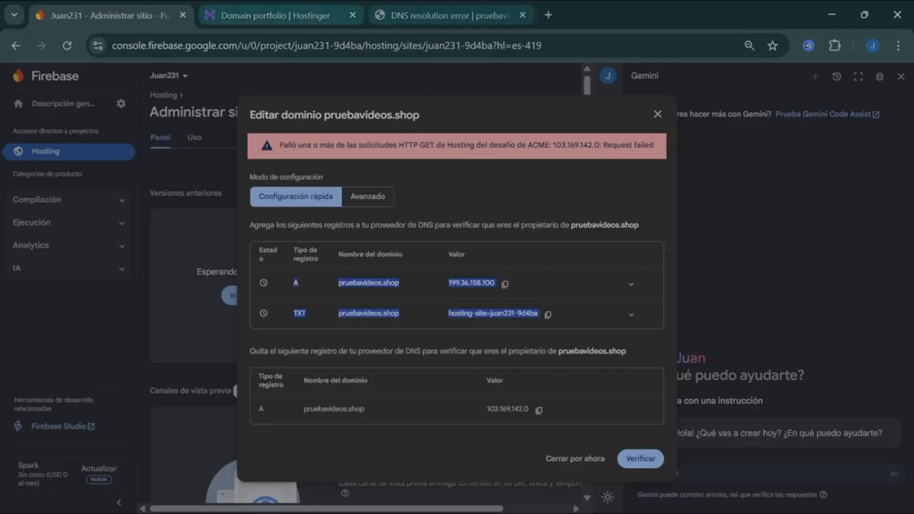
click(442, 15)
click(110, 15)
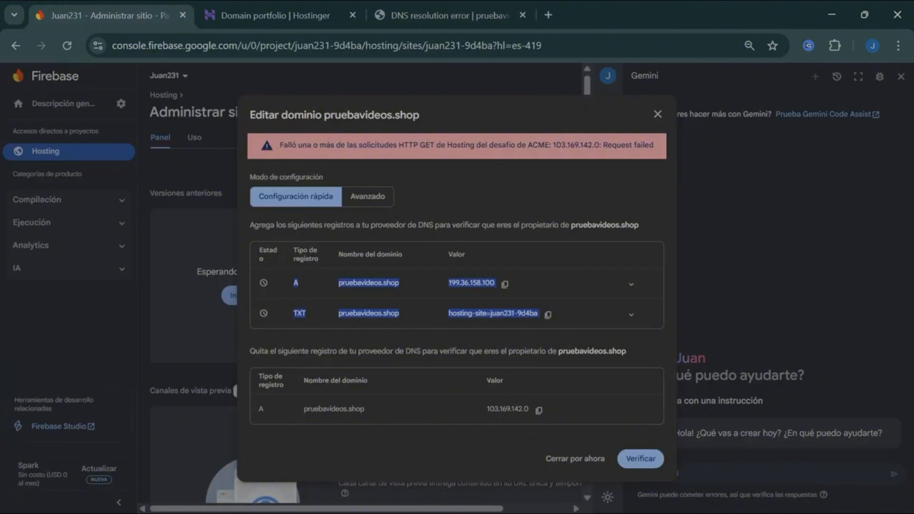
Examine the TXT record's expected and found values in Firebase and the verification steps of the advanced setup mode
click(631, 314)
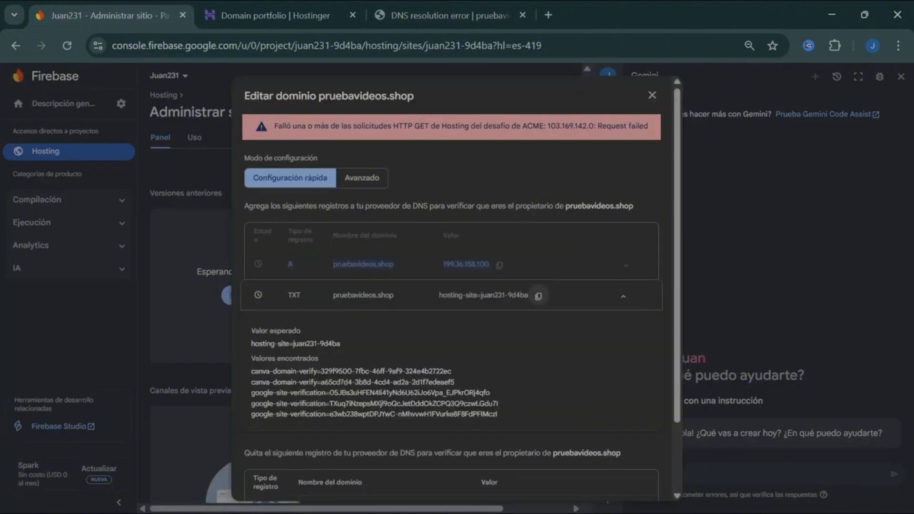
click(538, 296)
click(623, 296)
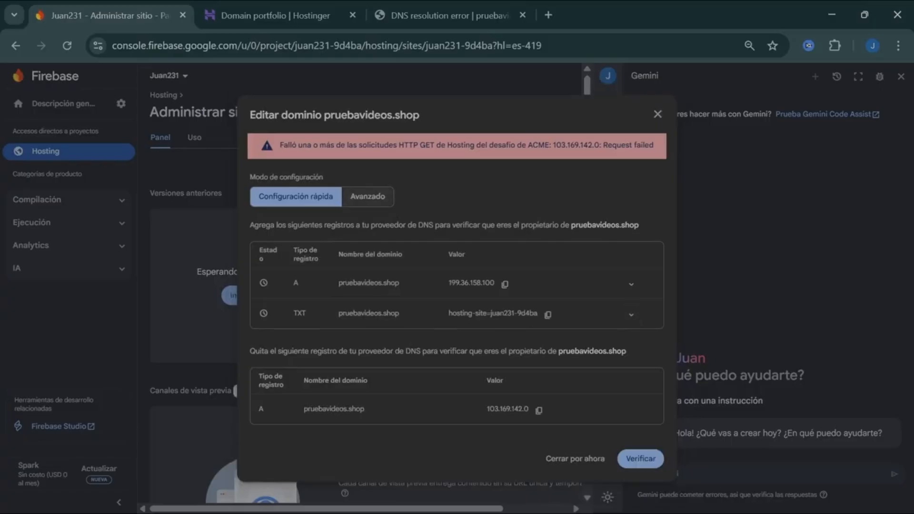
click(368, 196)
click(296, 191)
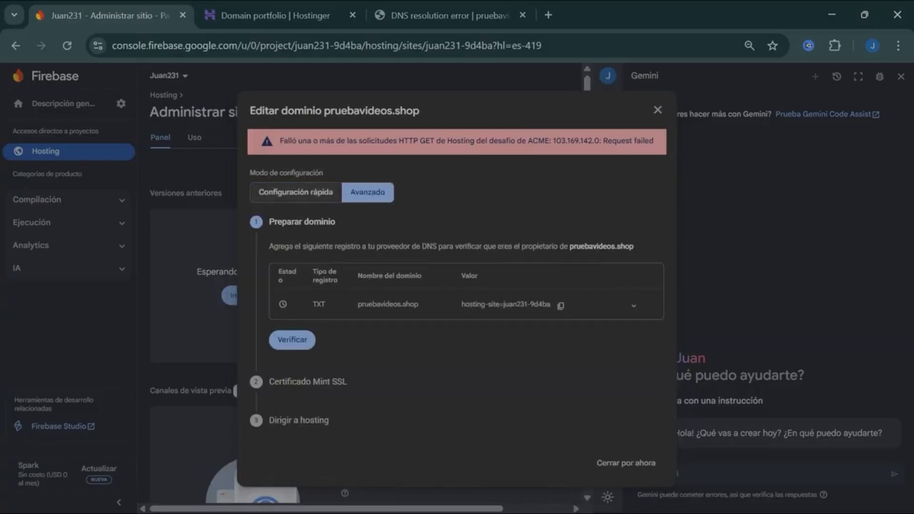